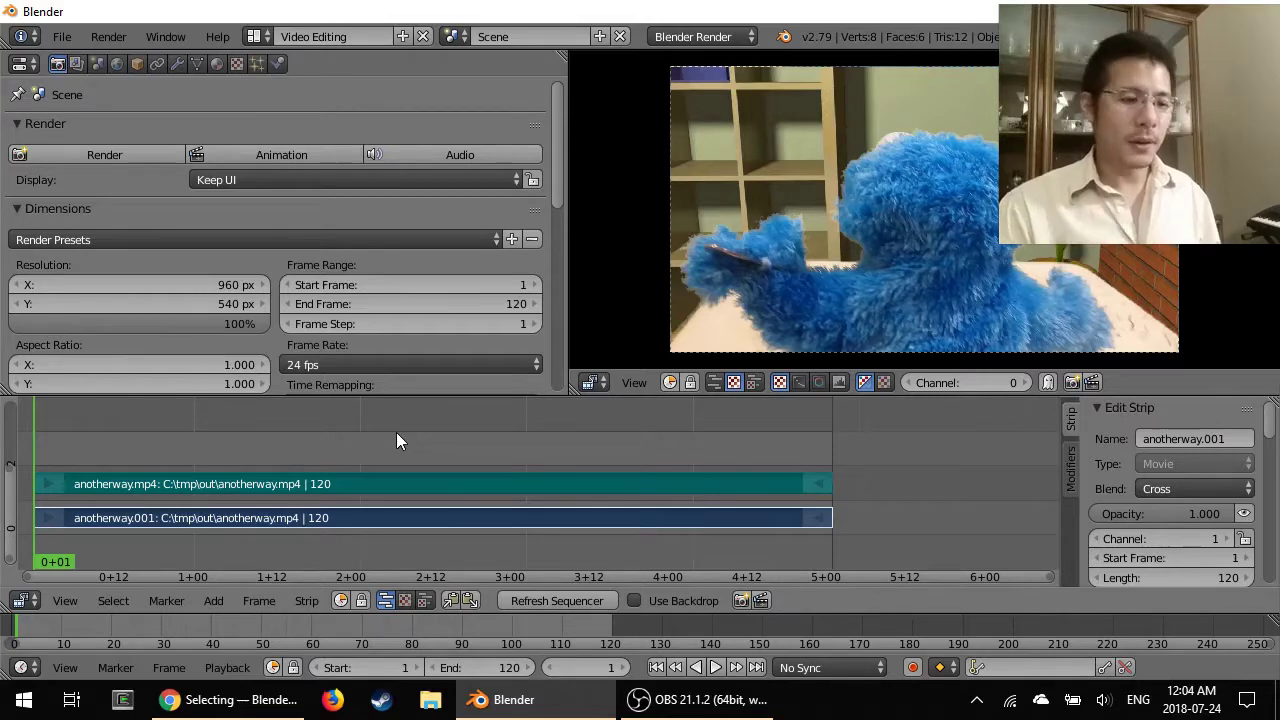
# Step: Select the anotherway video and sound strips and cut both at frame 61
pyautogui.press('a')
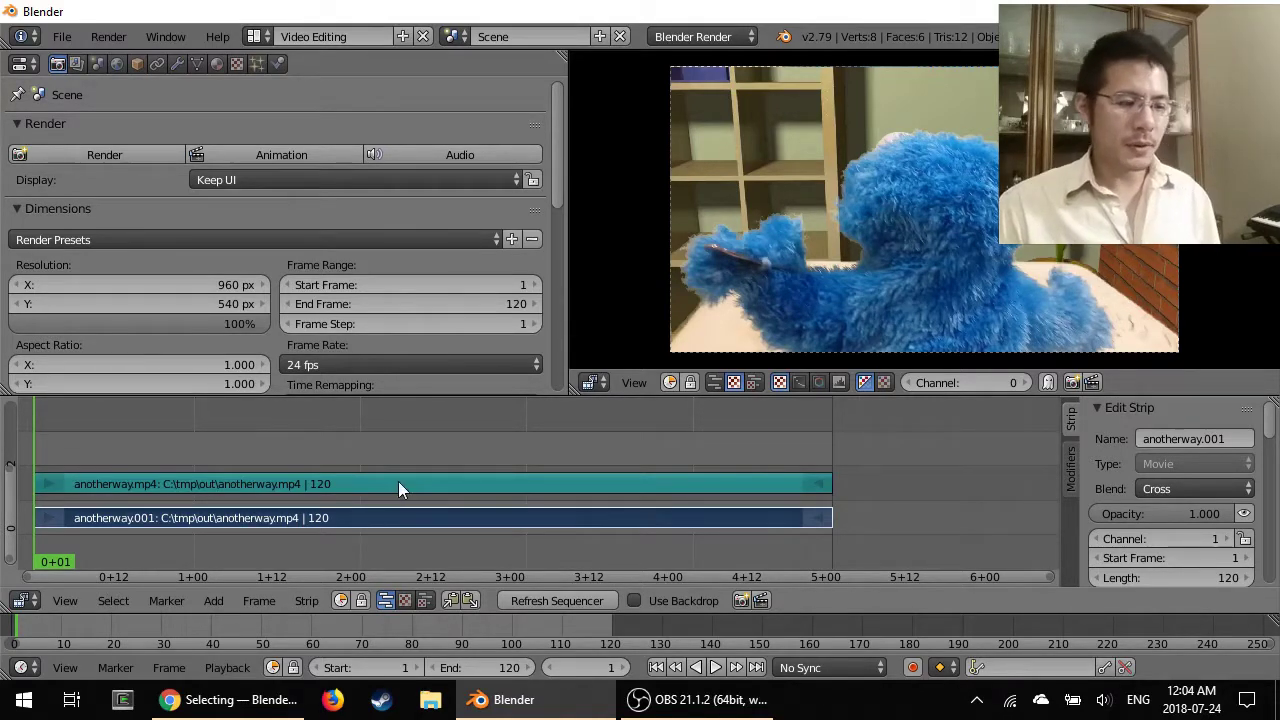
pyautogui.rightClick(398, 481)
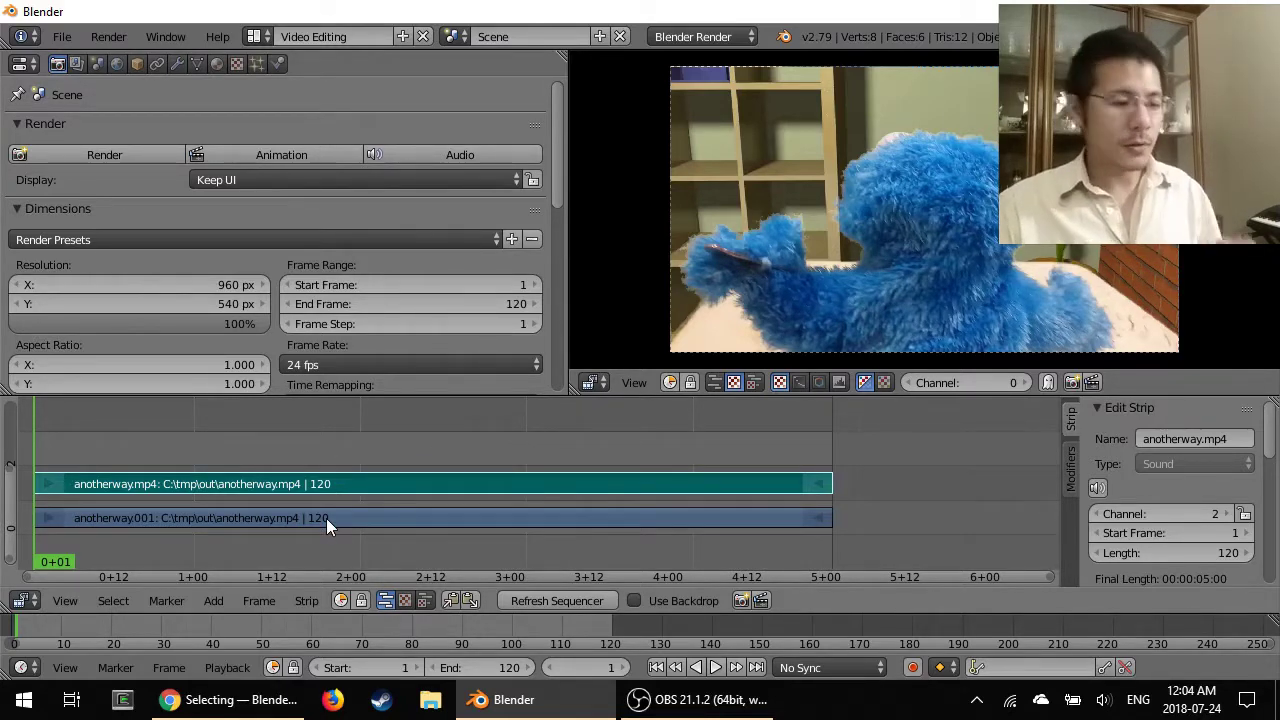
pyautogui.rightClick(256, 518)
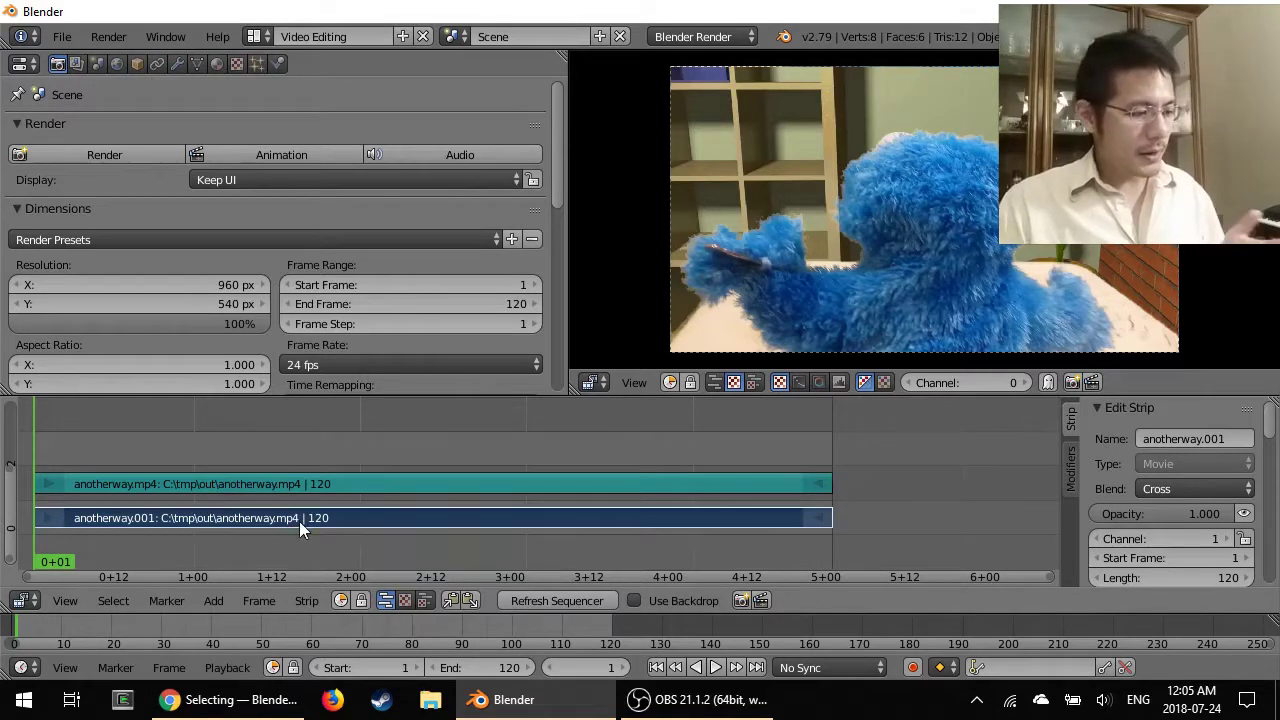
pyautogui.rightClick(220, 485)
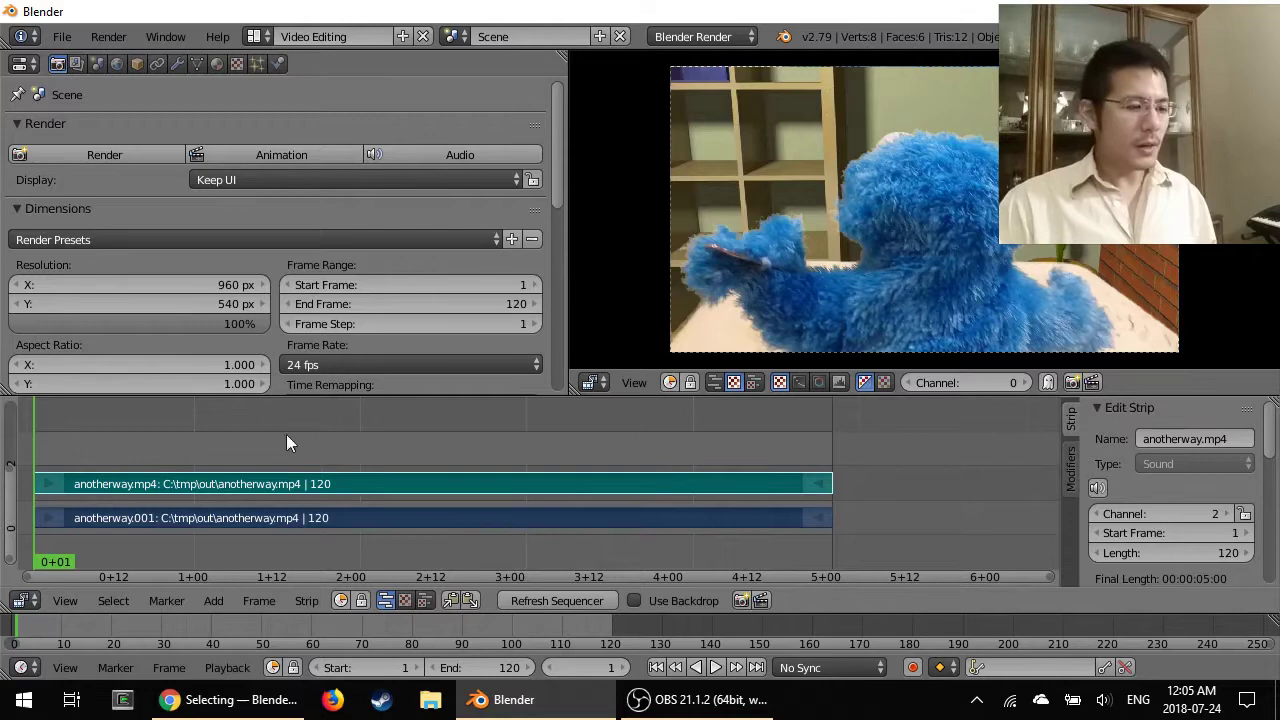
pyautogui.click(434, 441)
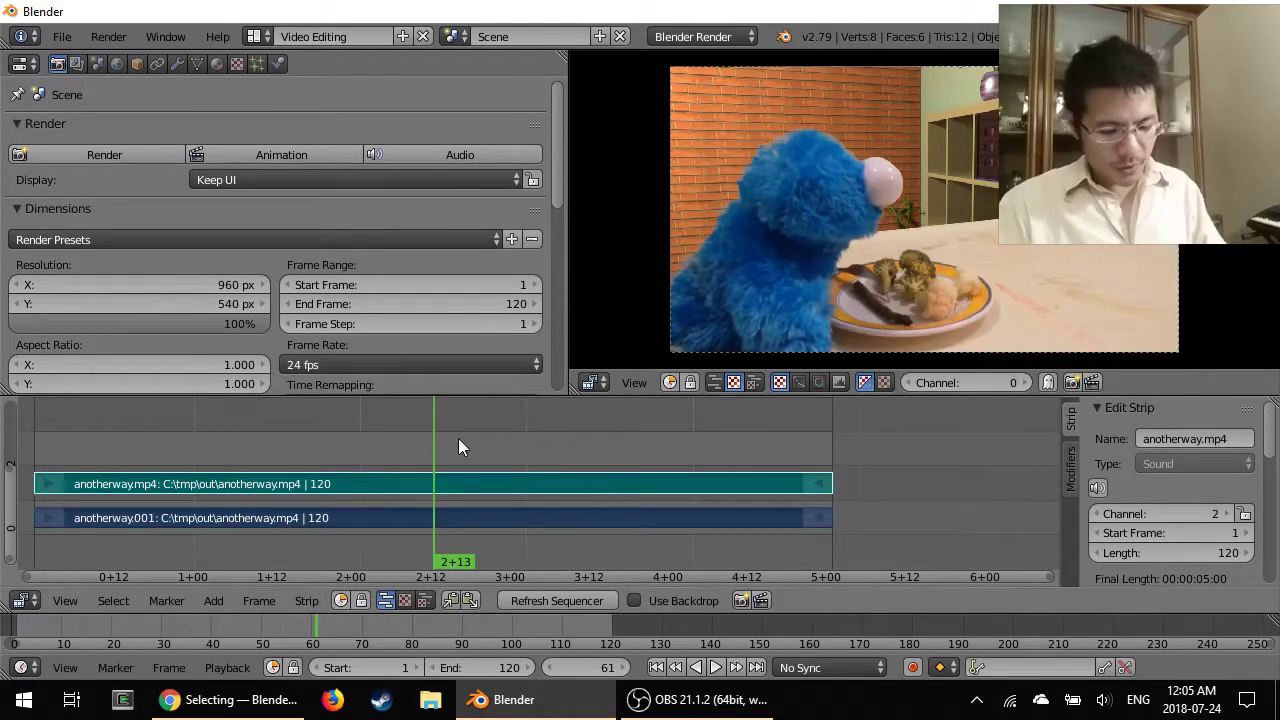
pyautogui.press('k')
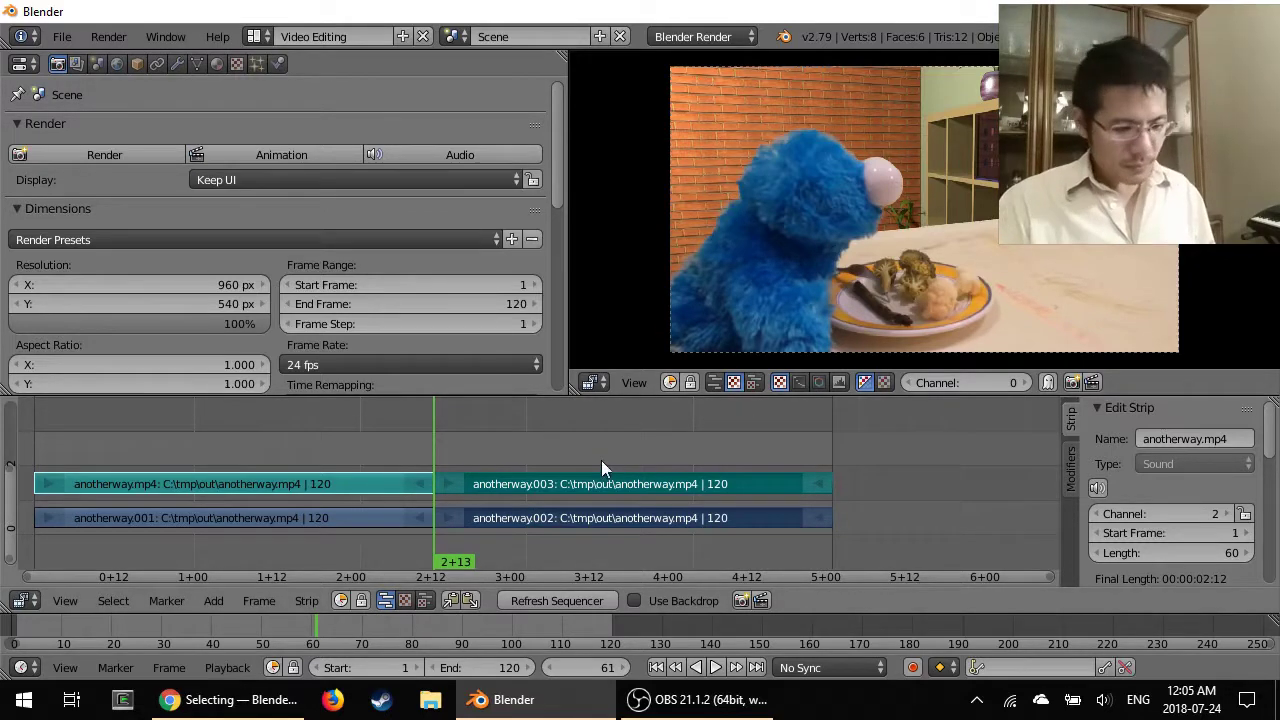
# Step: Cut the right-hand strip pair at frame 92
pyautogui.click(638, 423)
pyautogui.hotkey('alt', 'a')
pyautogui.hotkey('alt', 'a')
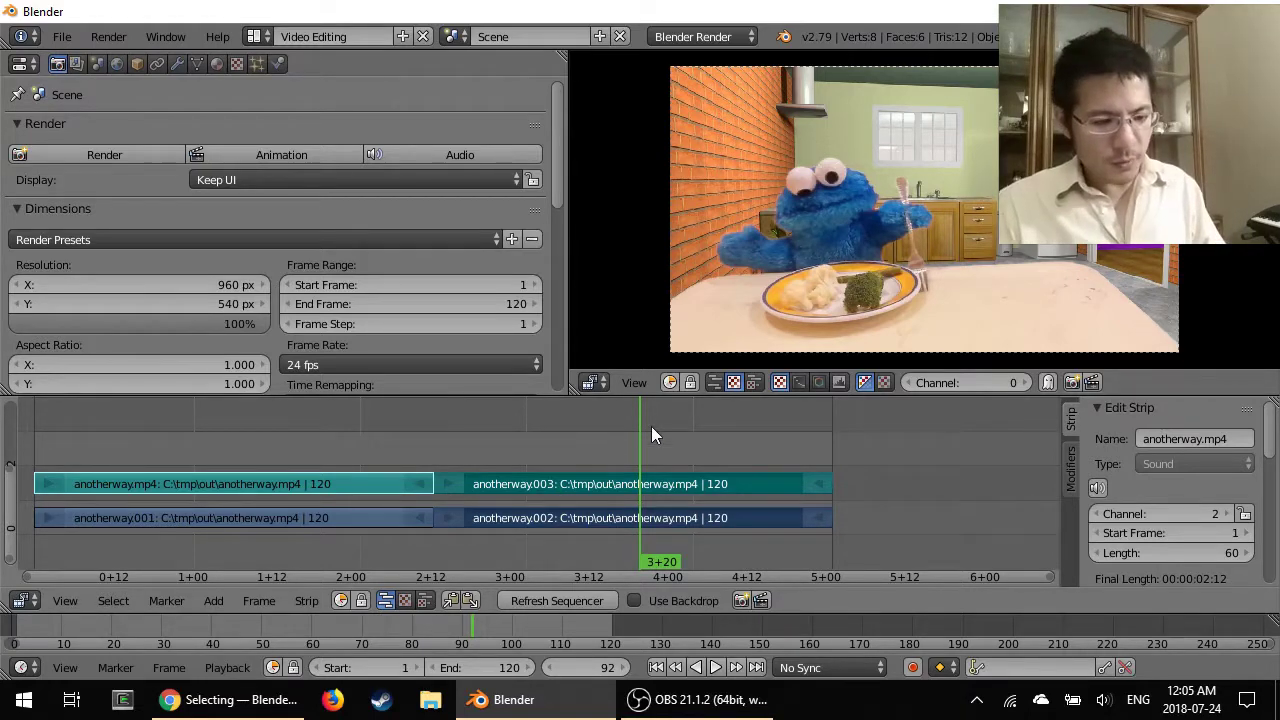
pyautogui.press('k')
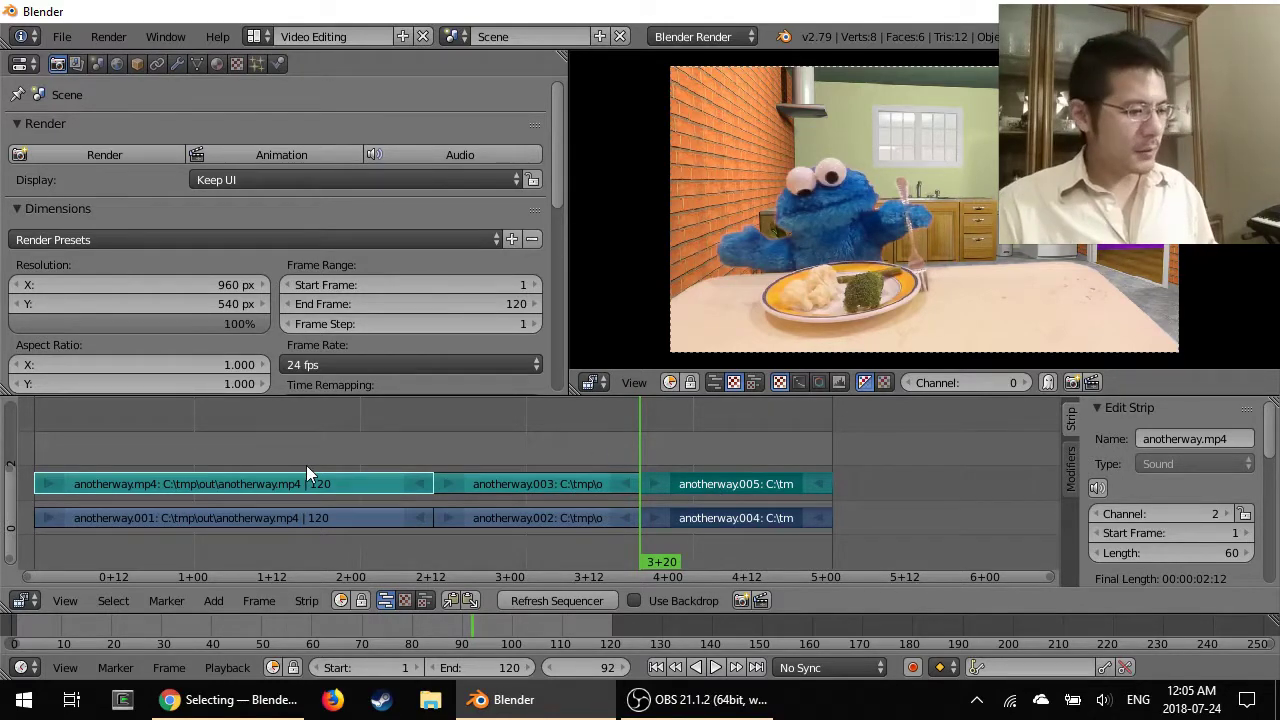
# Step: Select the first strip pair and cut it at frame 27
pyautogui.keyDown('shift'); pyautogui.rightClick(199, 481); pyautogui.keyUp('shift')
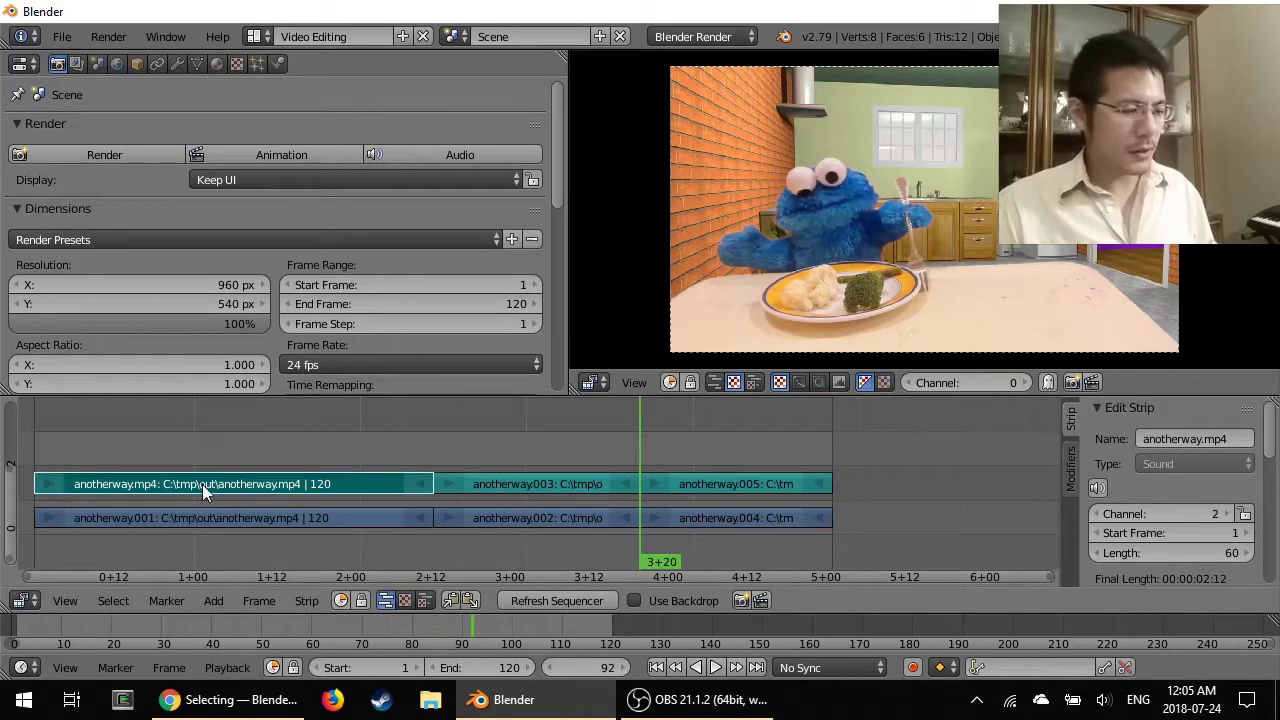
pyautogui.rightClick(209, 520)
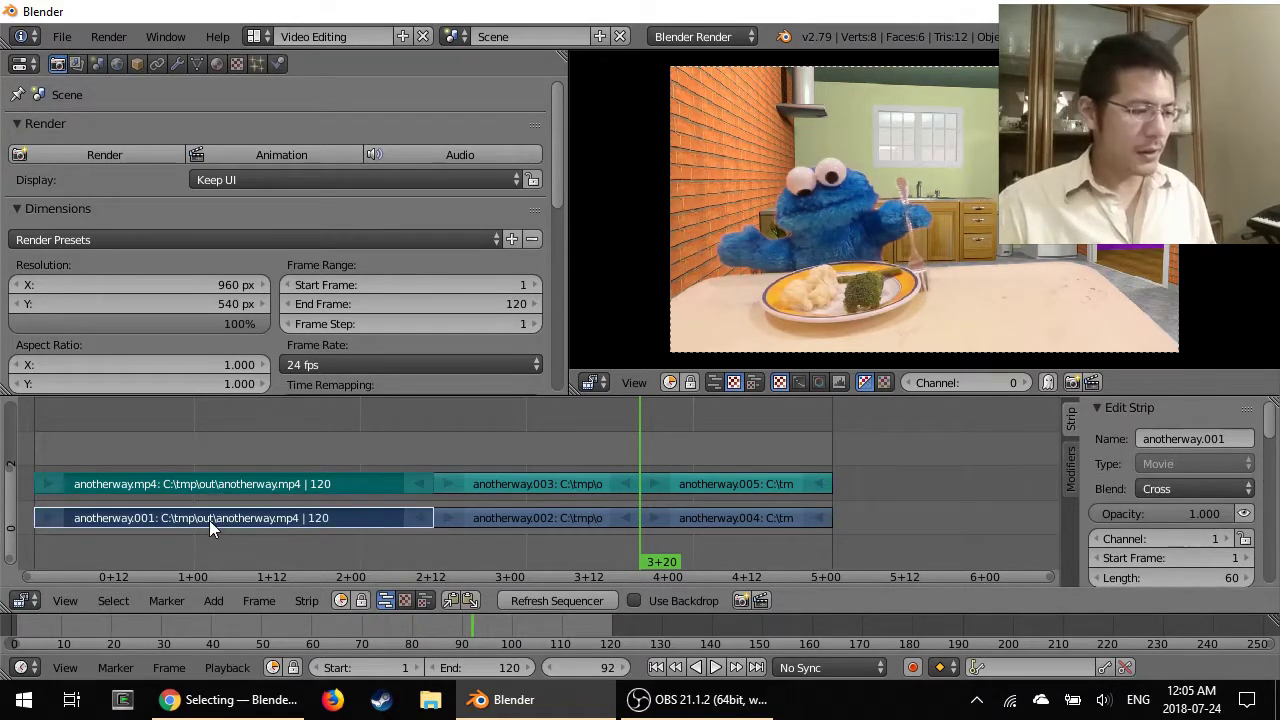
pyautogui.click(209, 437)
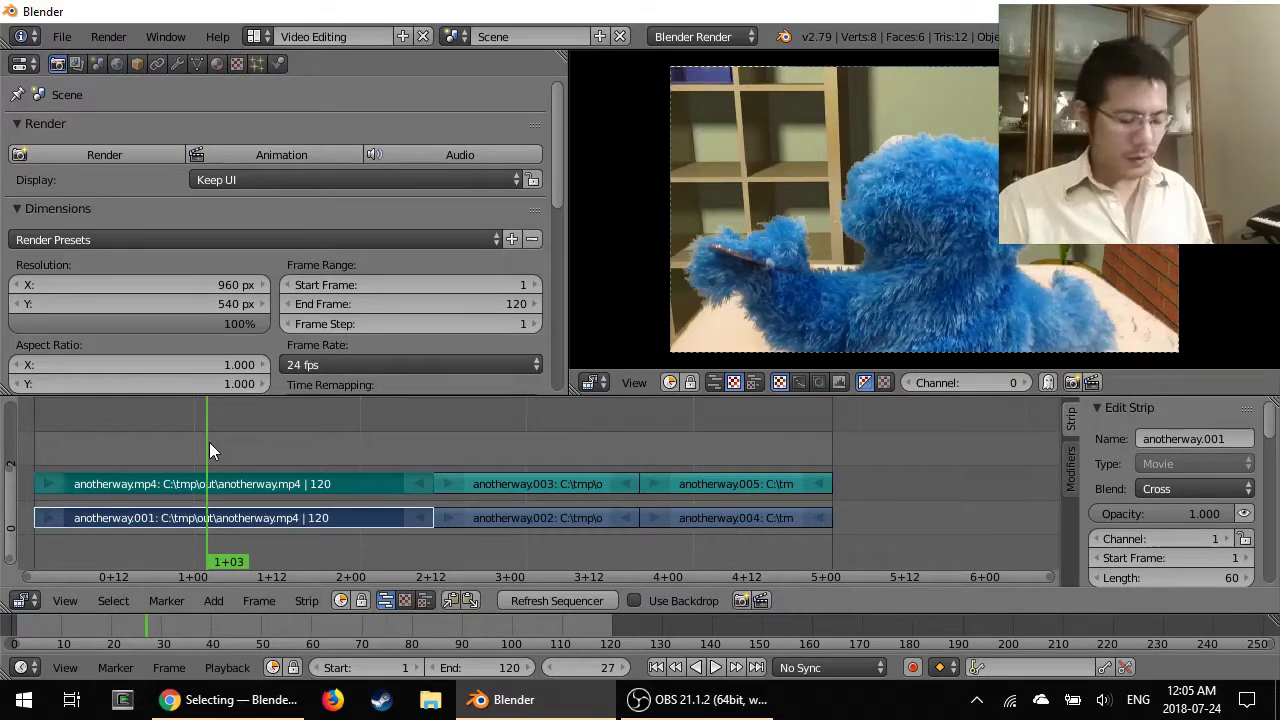
pyautogui.press('k')
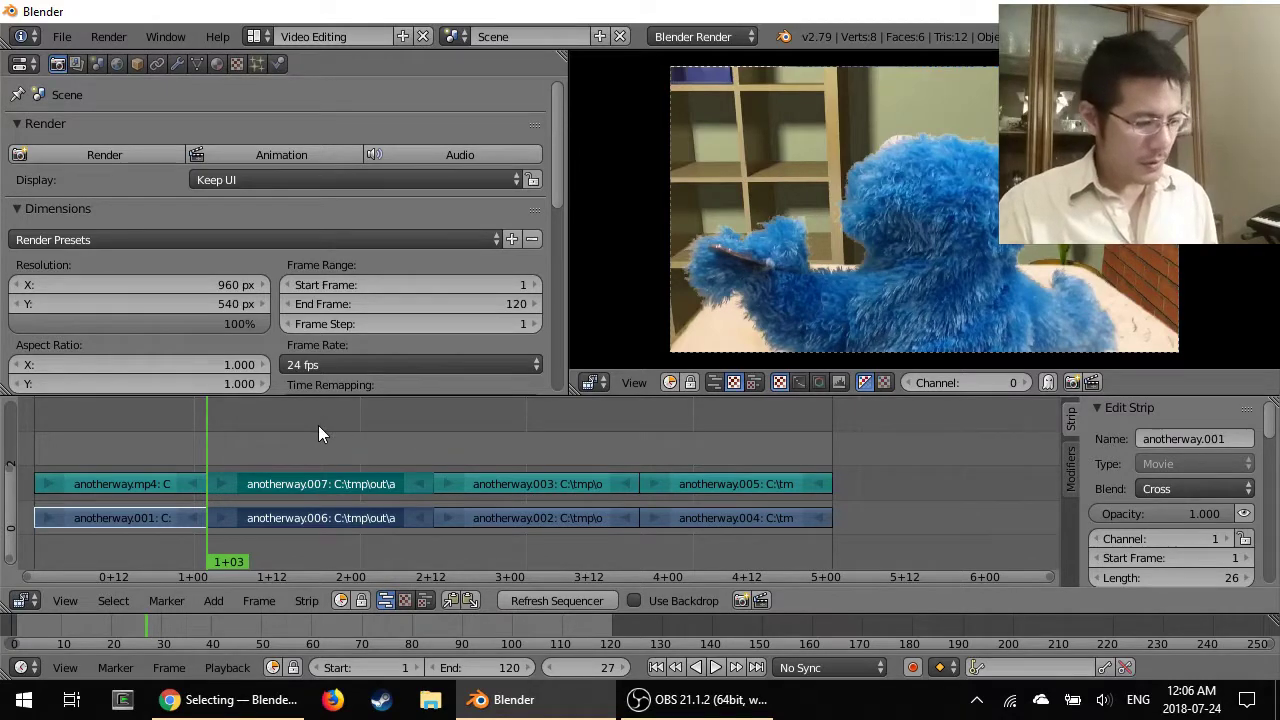
pyautogui.press('b')
pyautogui.moveTo(318, 425); pyautogui.dragTo(586, 562)
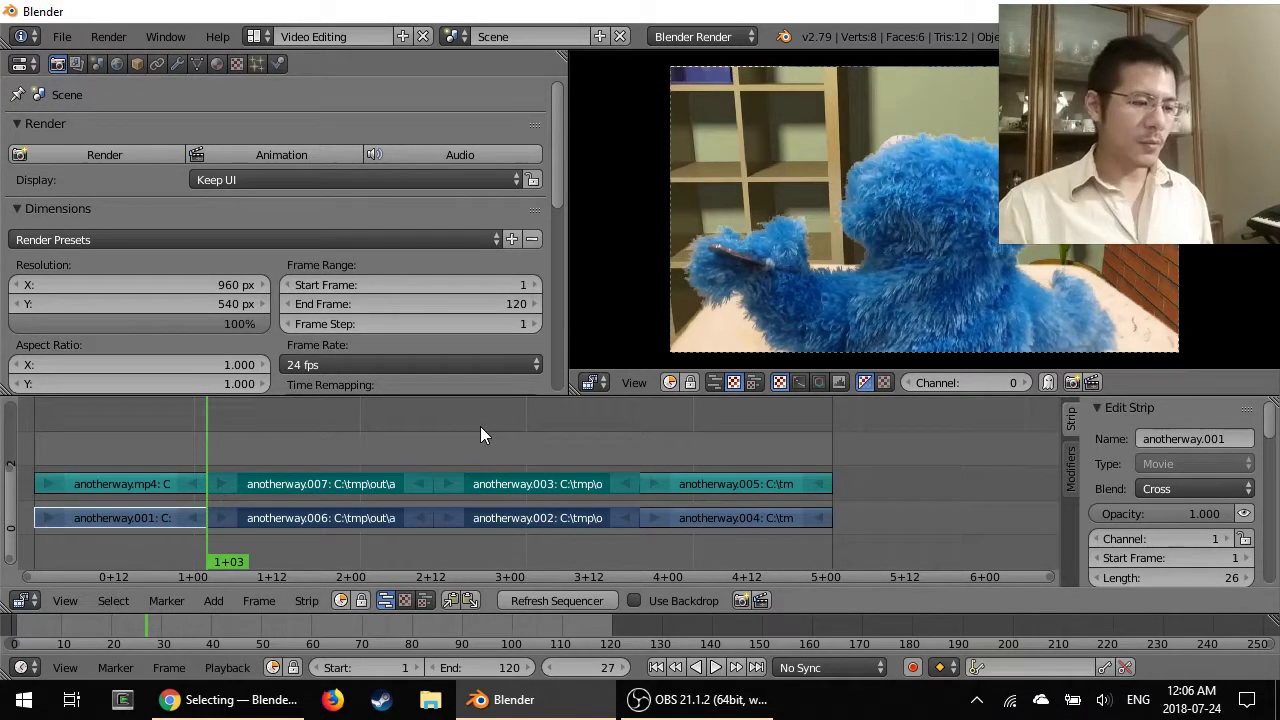
pyautogui.press('x')
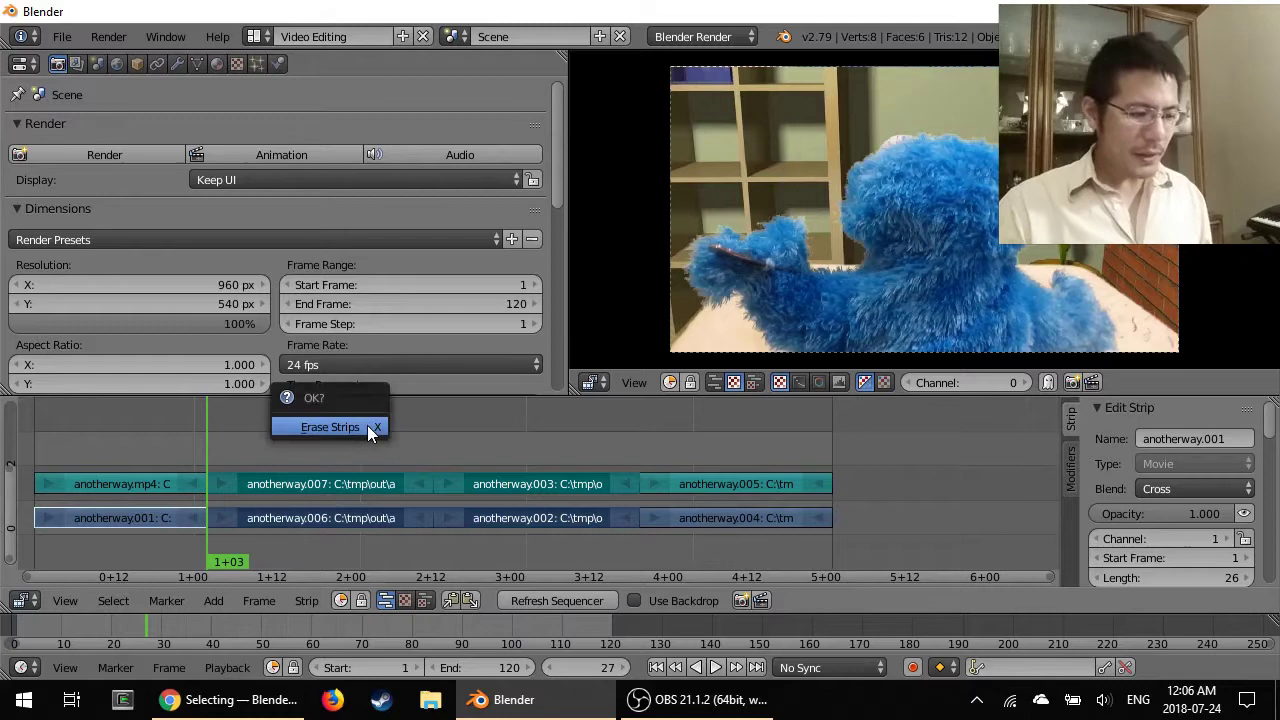
pyautogui.click(367, 425)
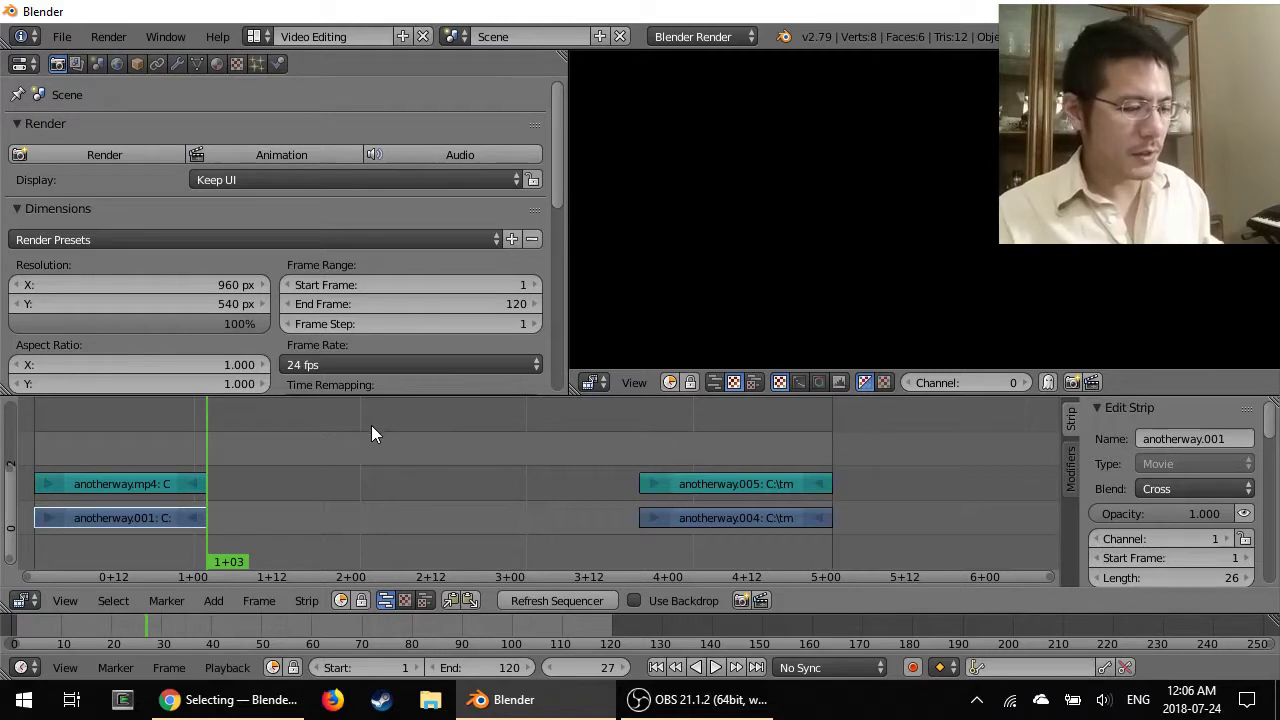
pyautogui.hotkey('ctrl', 'z')
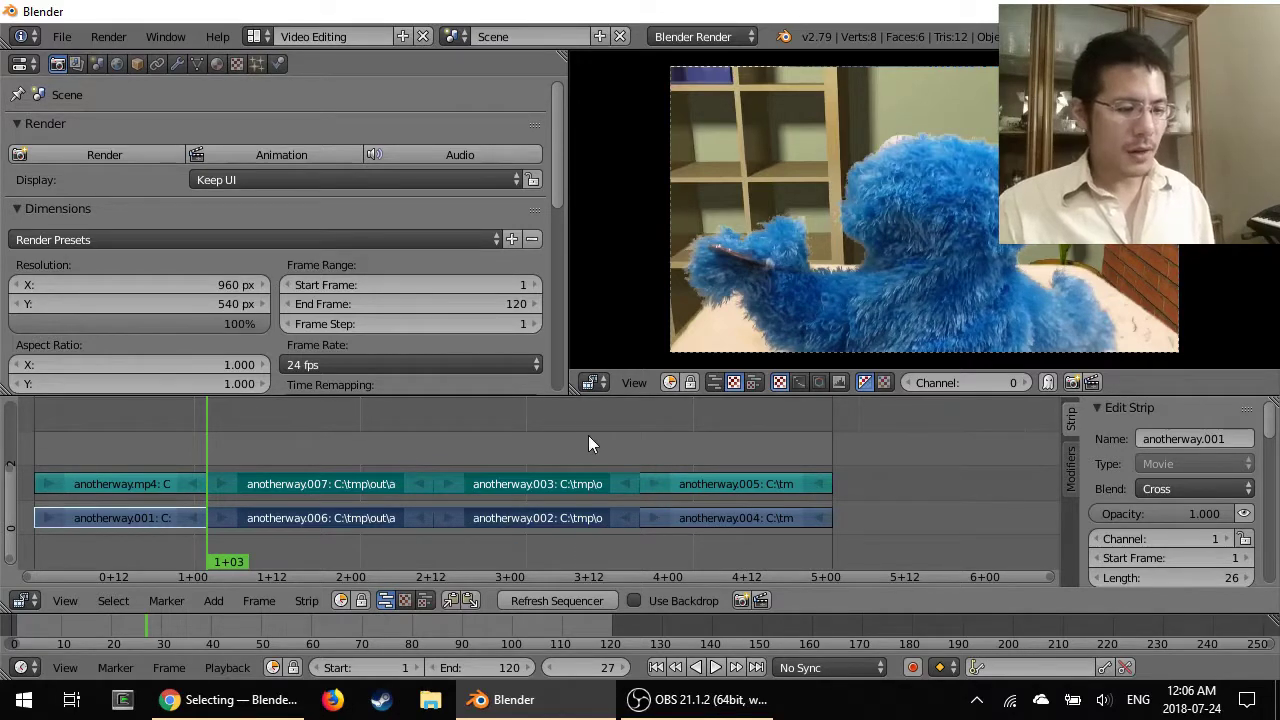
pyautogui.press('b')
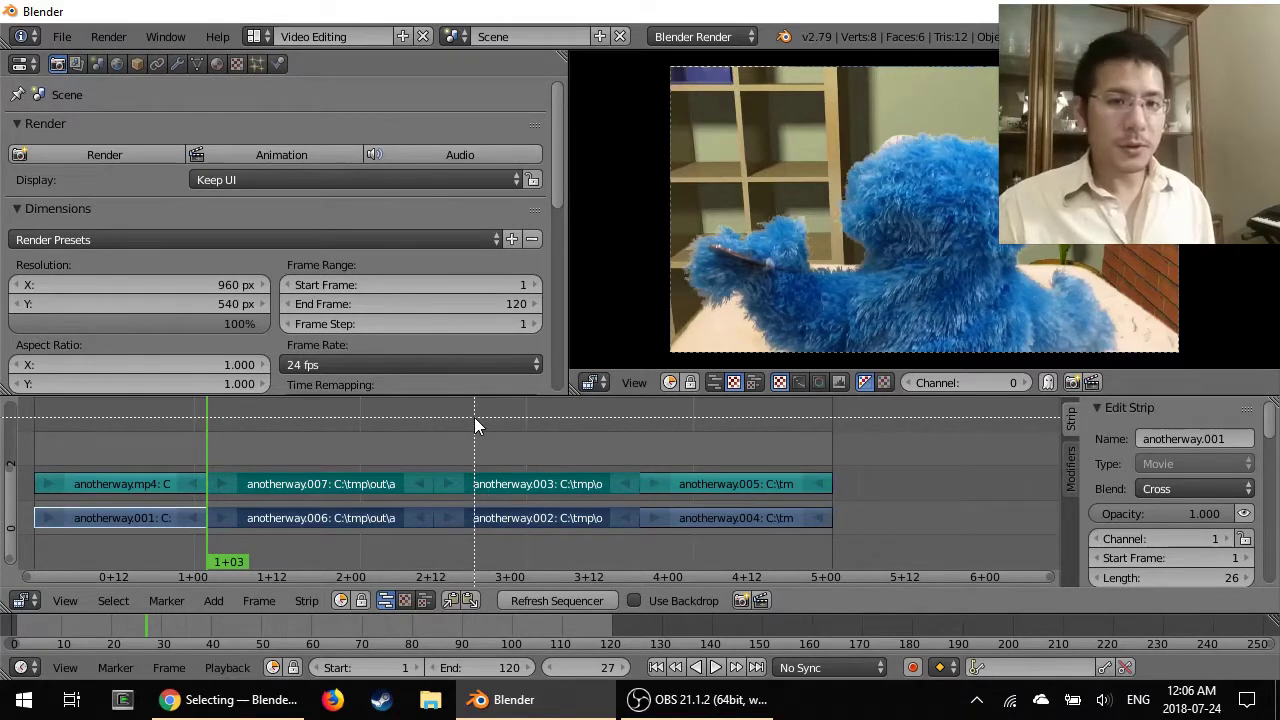
pyautogui.moveTo(474, 417); pyautogui.dragTo(919, 489)
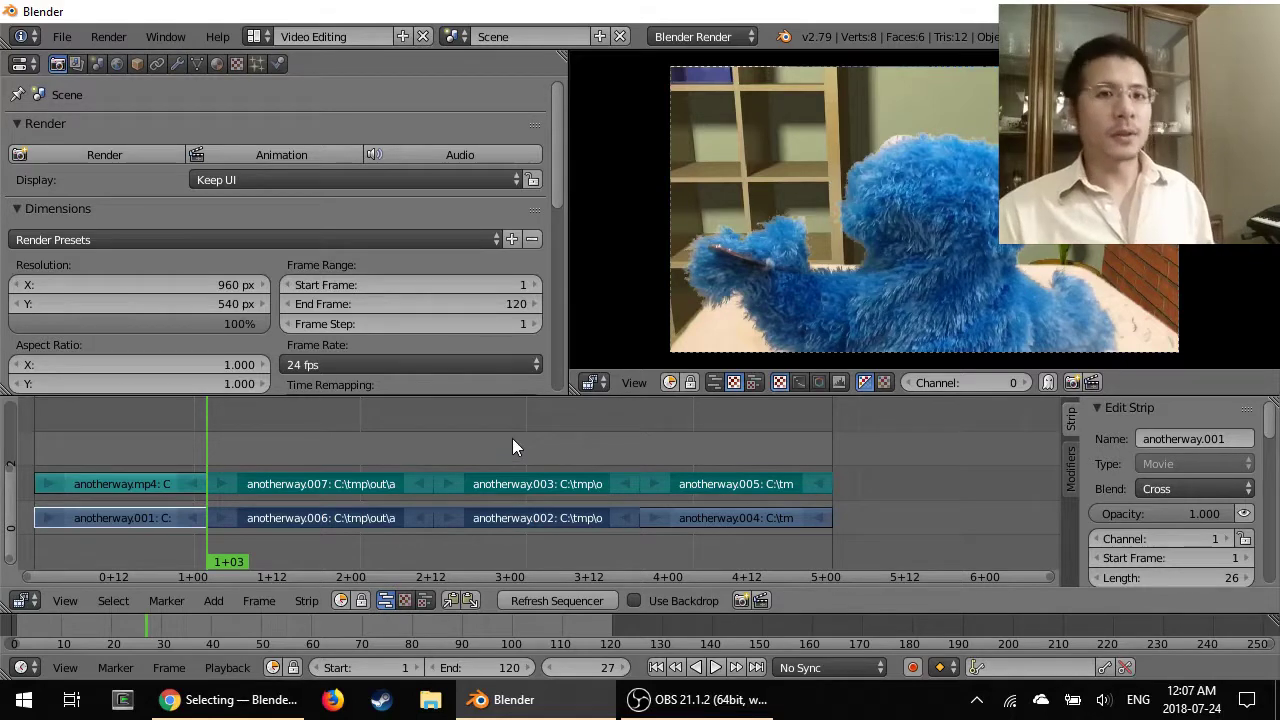
pyautogui.press('g')
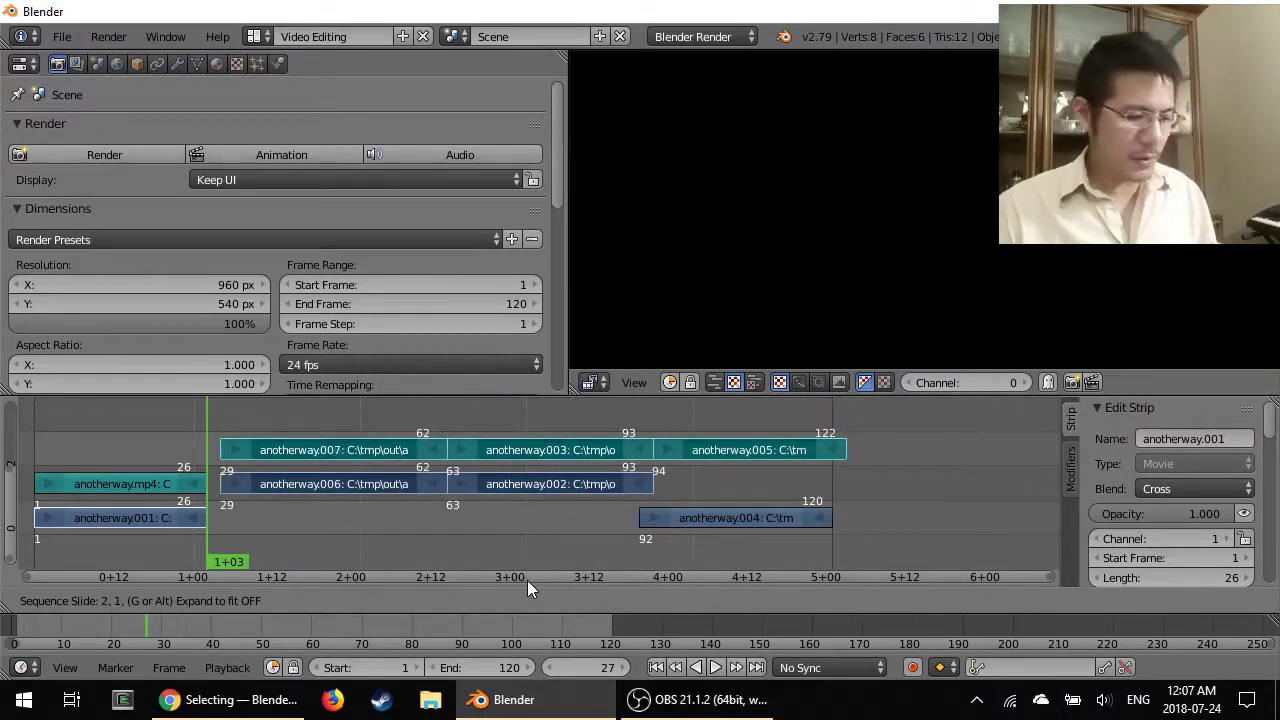
pyautogui.click(527, 580)
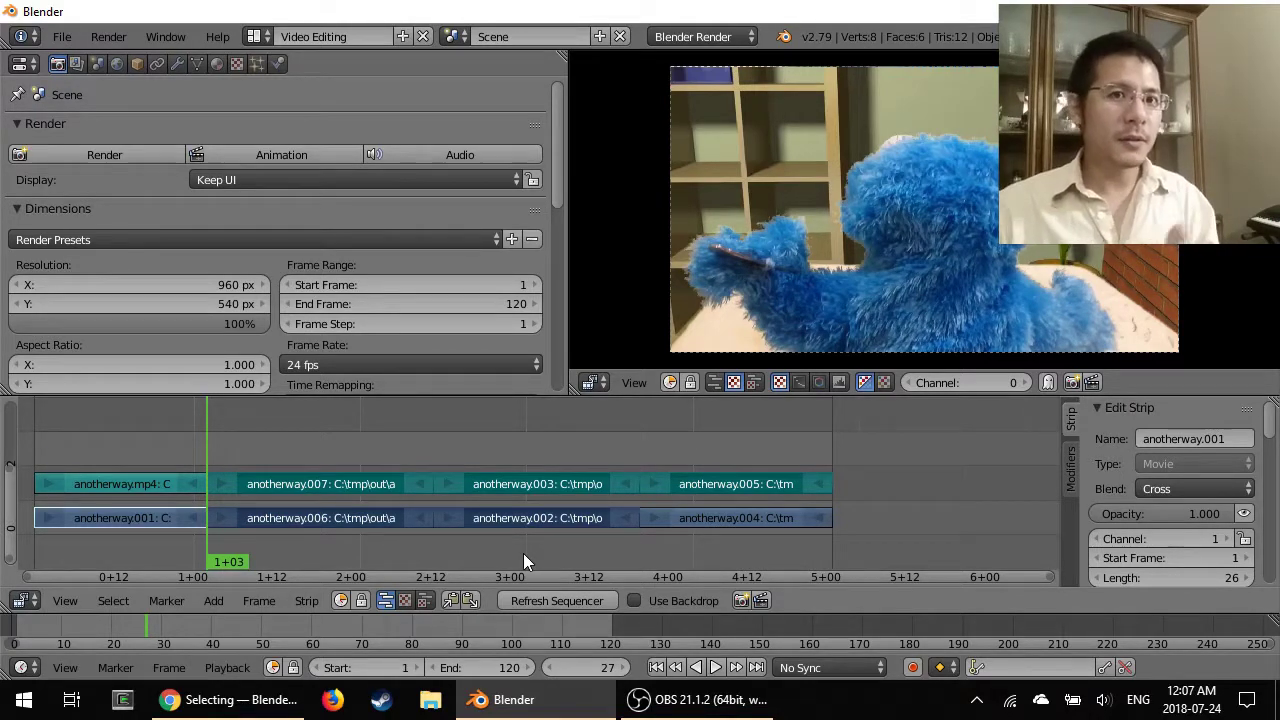
pyautogui.keyDown('ctrl'); pyautogui.rightClick(409, 446); pyautogui.keyUp('ctrl')
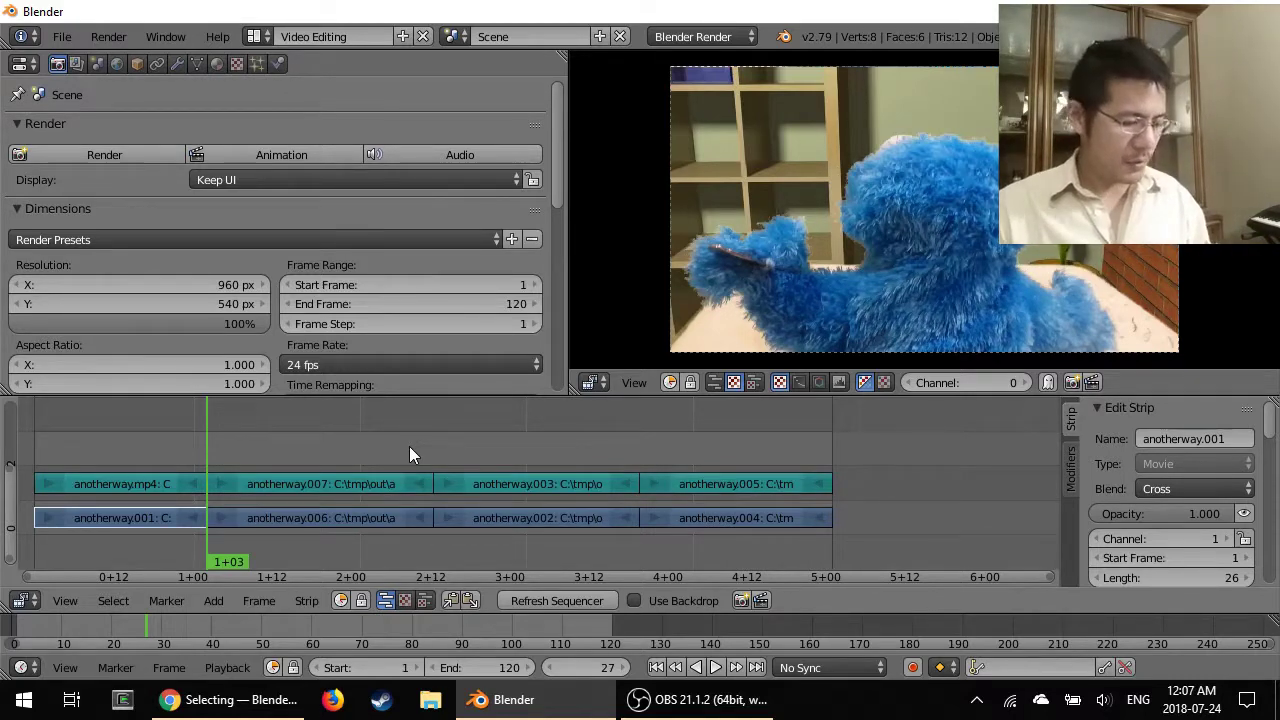
pyautogui.rightClick(409, 446)
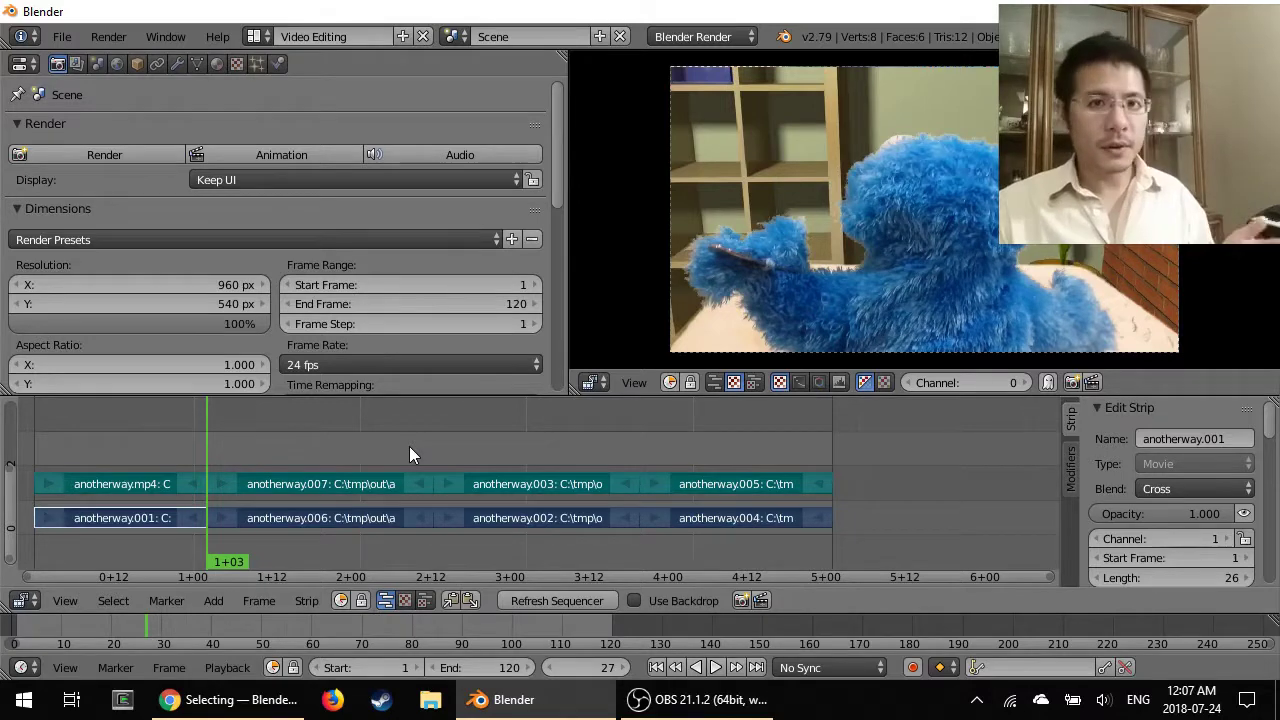
pyautogui.keyDown('ctrl'); pyautogui.rightClick(409, 446); pyautogui.keyUp('ctrl')
pyautogui.press('g')
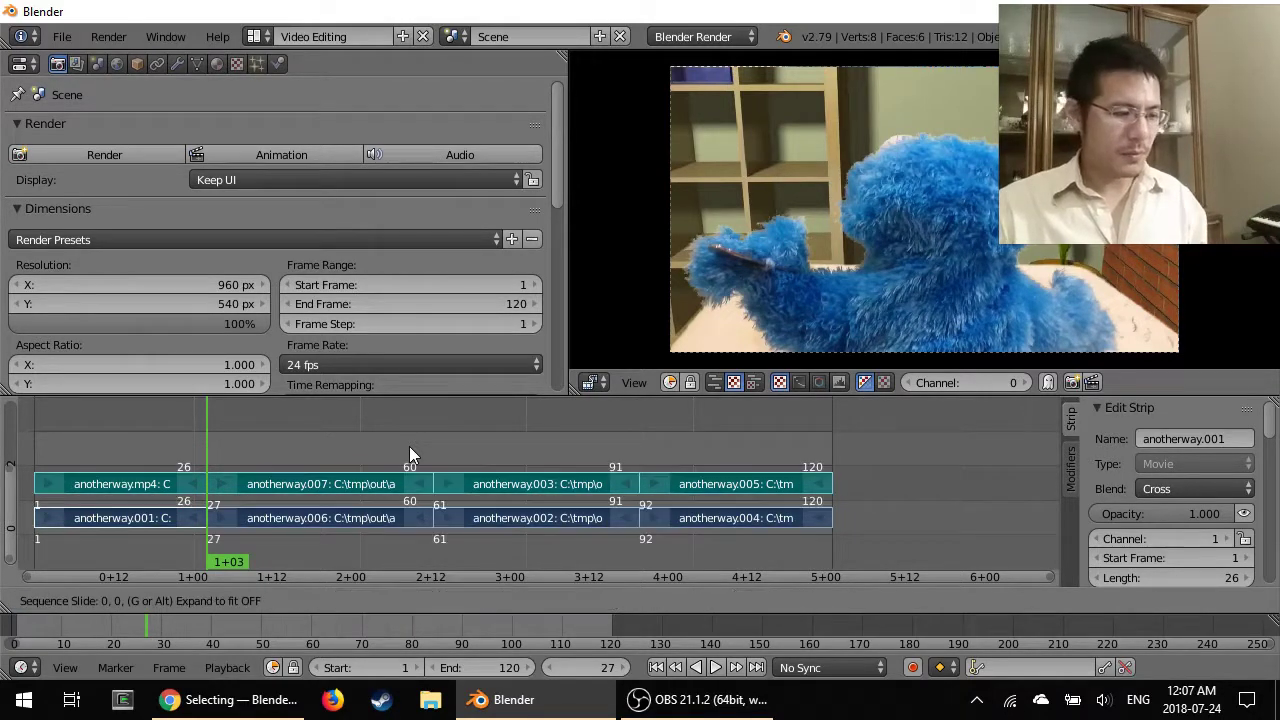
pyautogui.press('Escape')
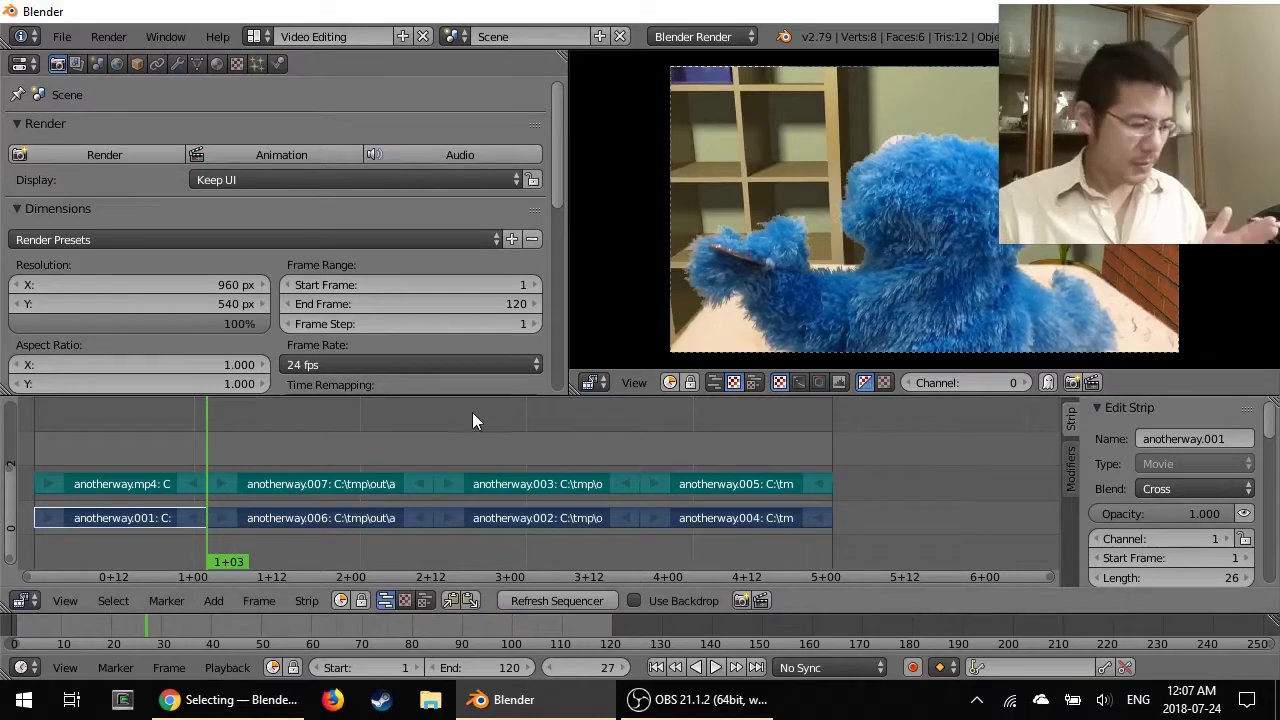
pyautogui.click(109, 605)
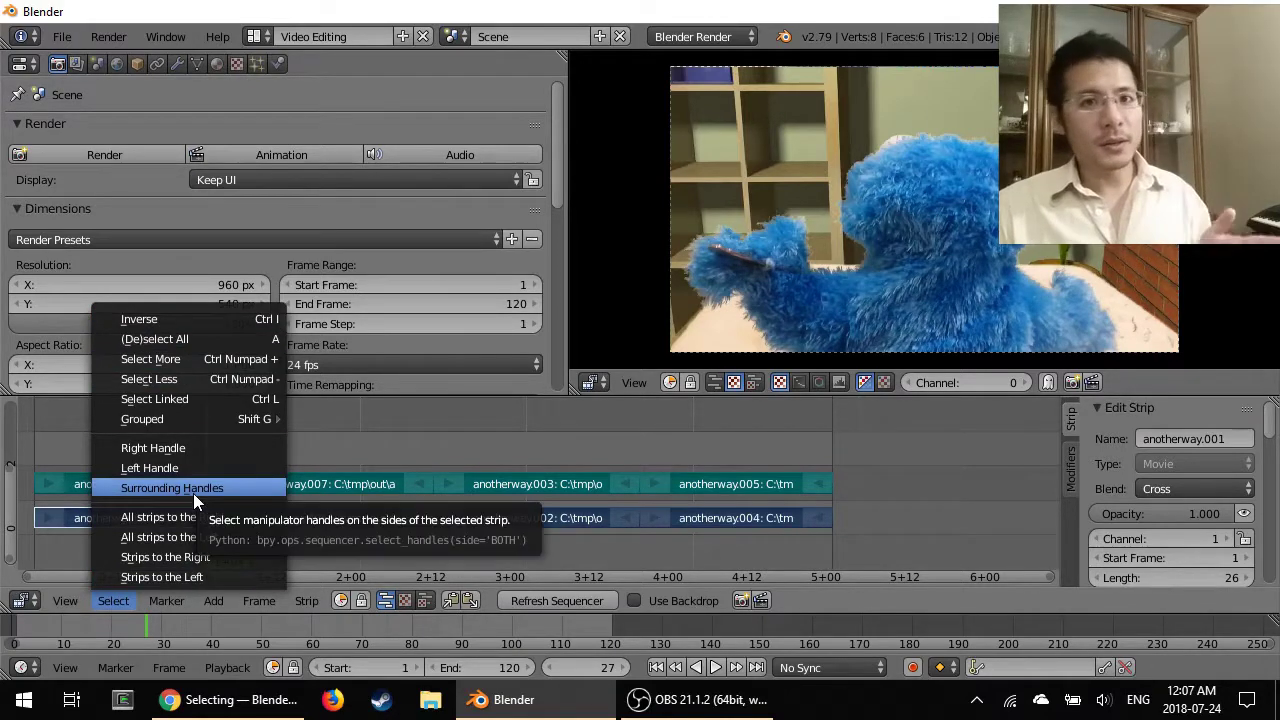
pyautogui.moveTo(203, 414)
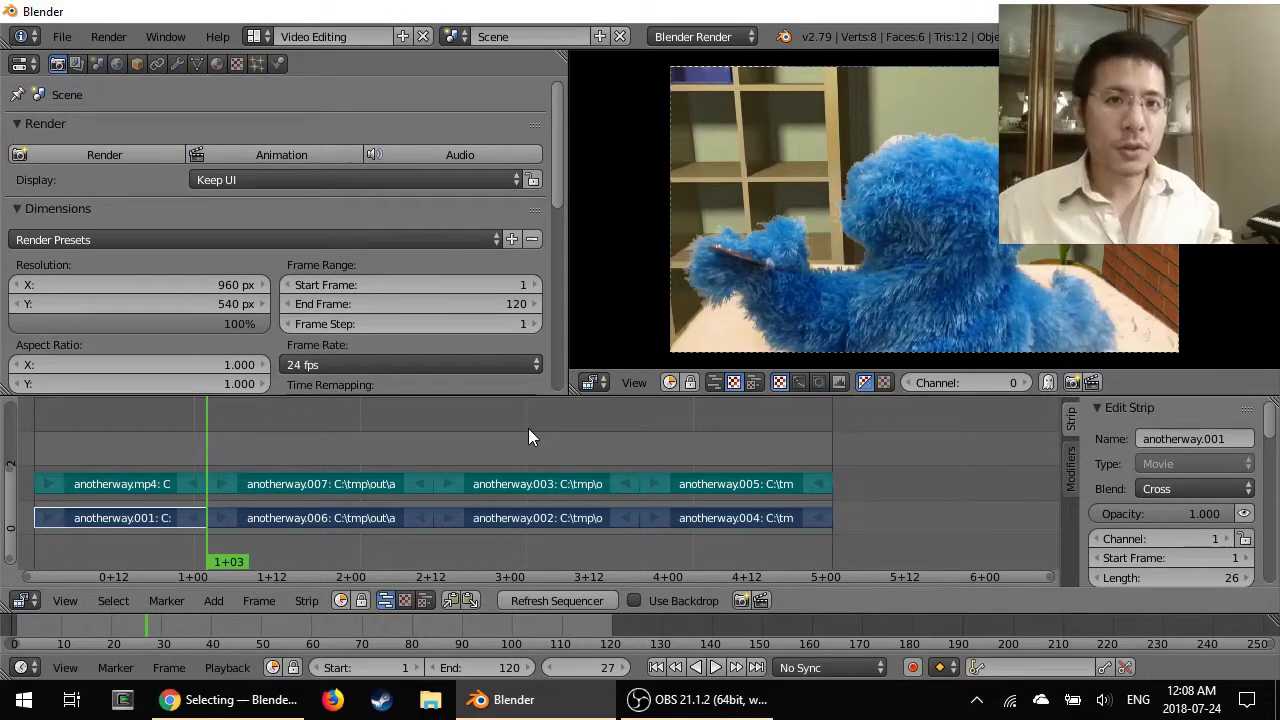
# Step: Erase the anotherway.004/005 and anotherway.006/007 strip pairs
pyautogui.rightClick(742, 518)
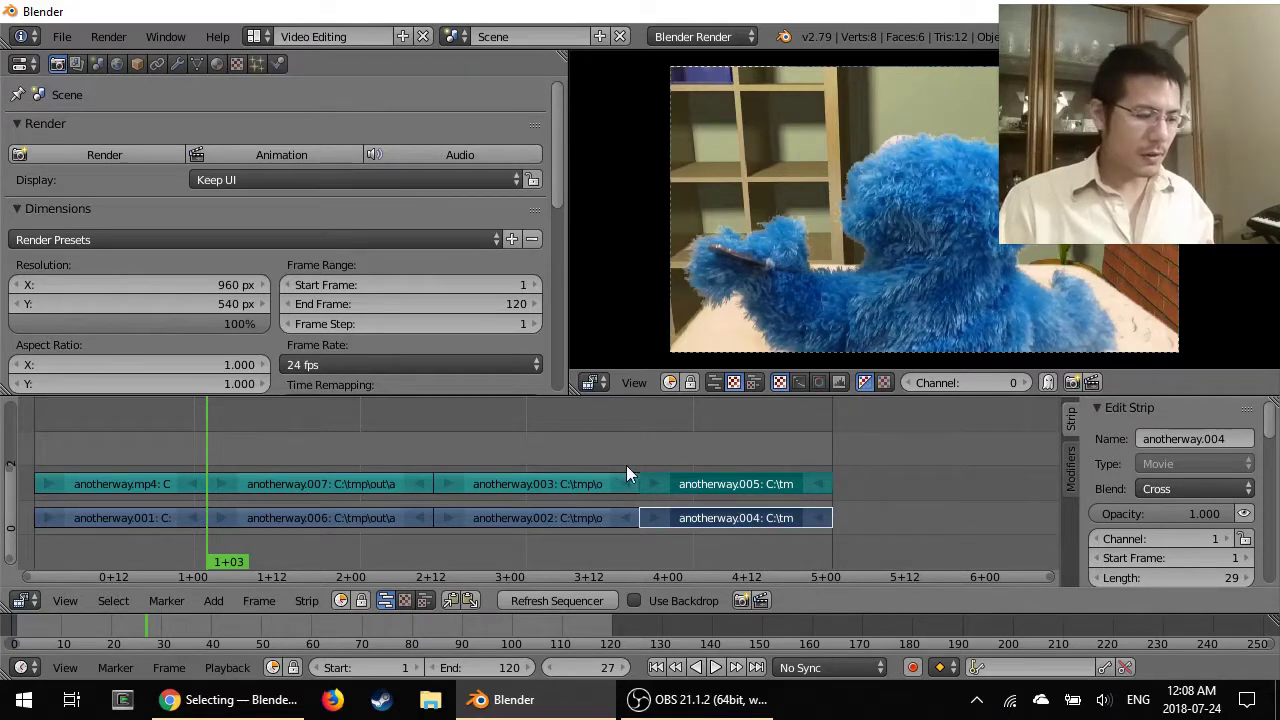
pyautogui.keyDown('shift'); pyautogui.rightClick(707, 464); pyautogui.keyUp('shift')
pyautogui.press('x')
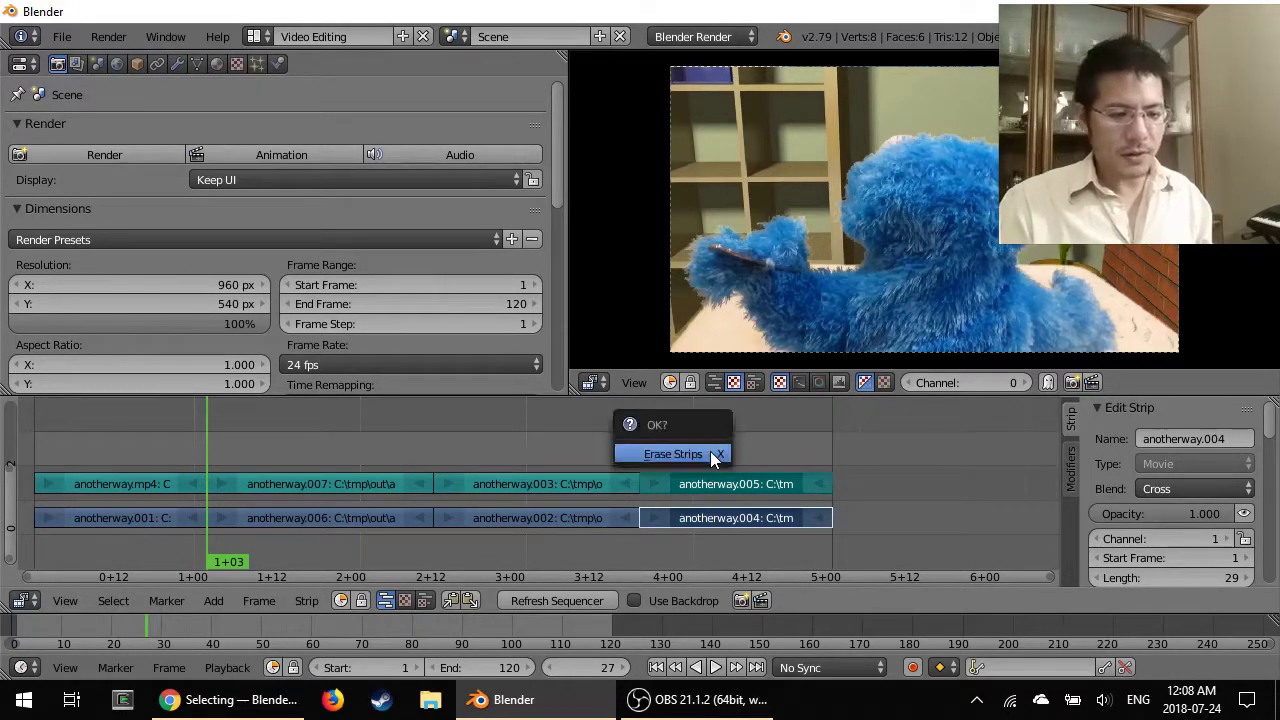
pyautogui.click(710, 451)
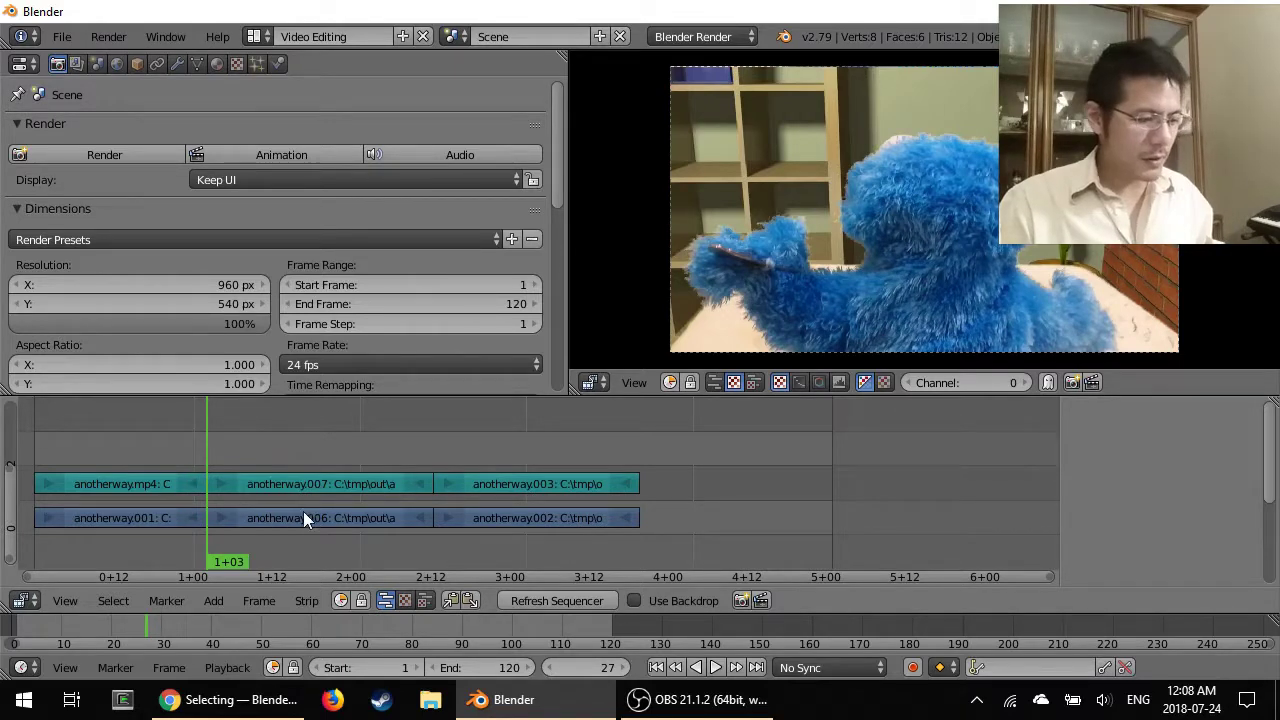
pyautogui.rightClick(328, 520)
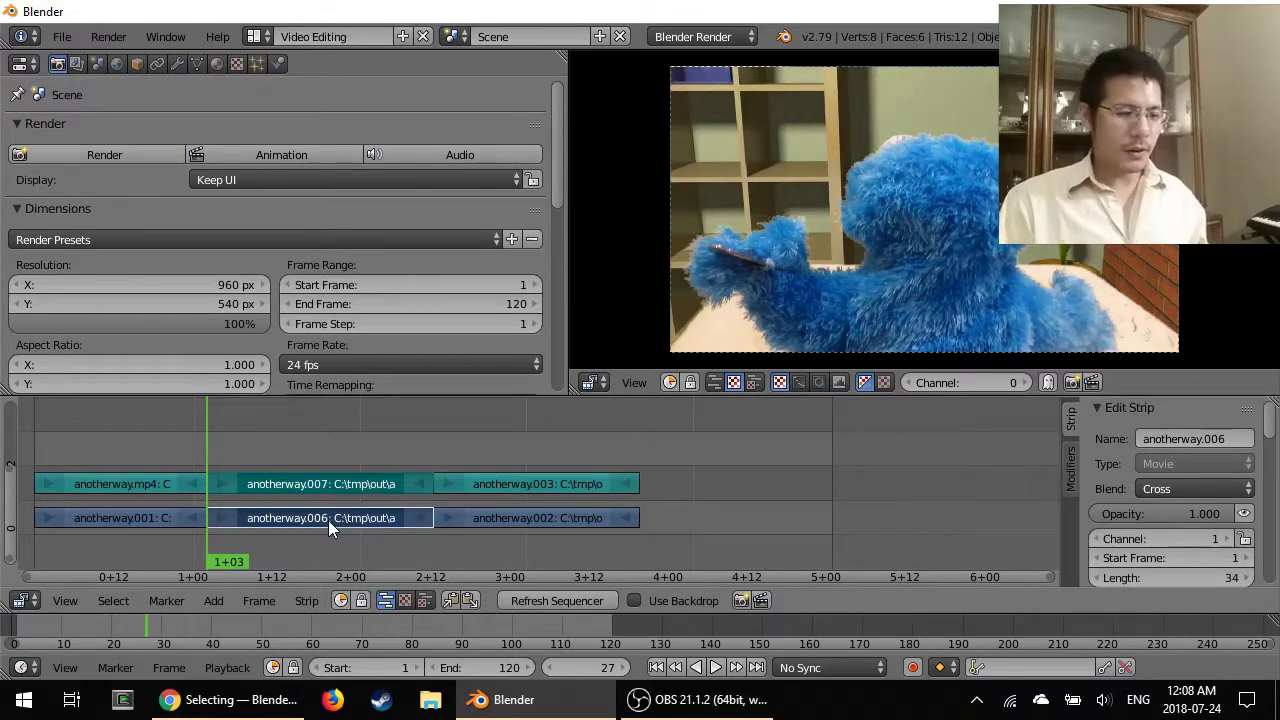
pyautogui.press('x')
pyautogui.click(347, 435)
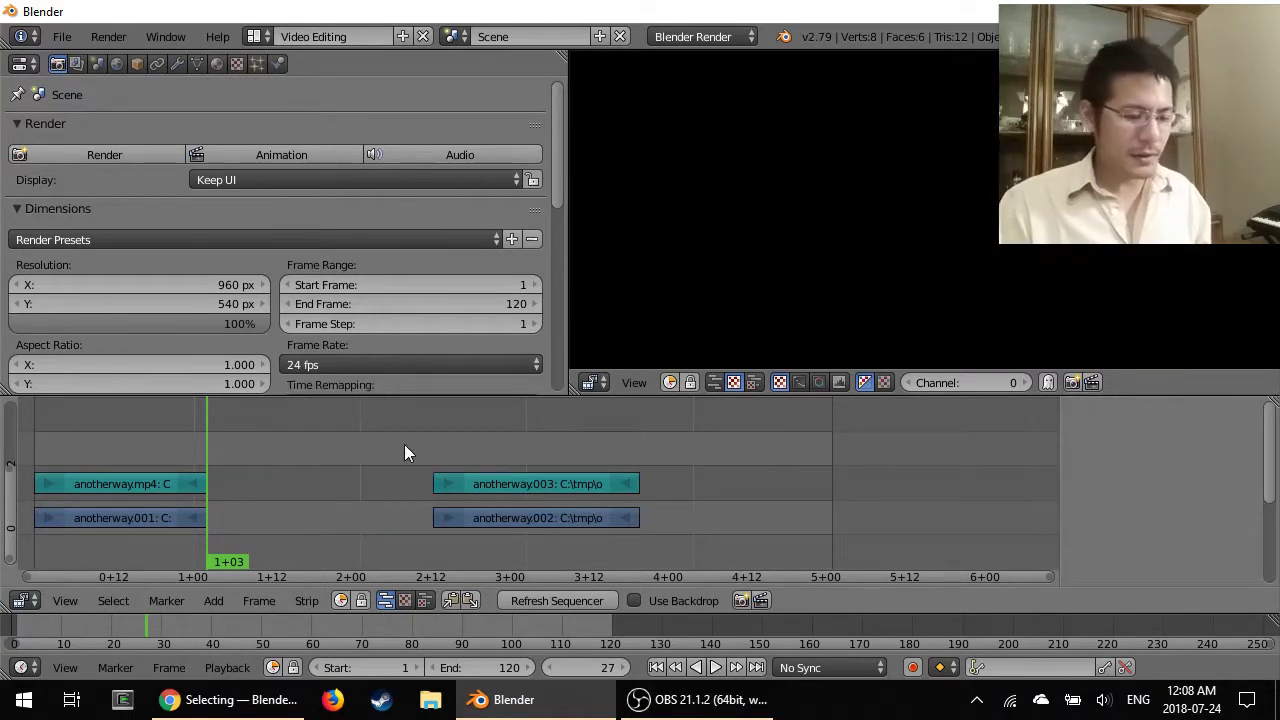
# Step: Slide the remaining 003/002 pair left so it starts at frame 27, right after the first pair
pyautogui.rightClick(542, 483)
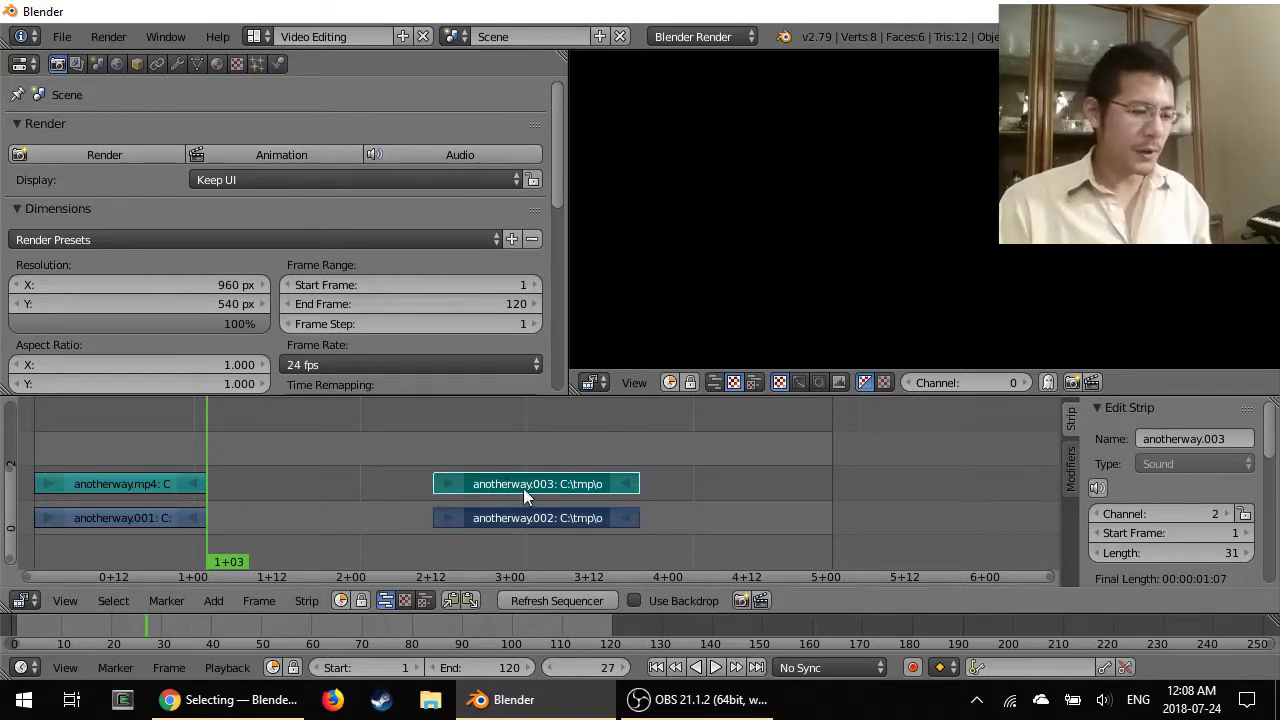
pyautogui.press('g')
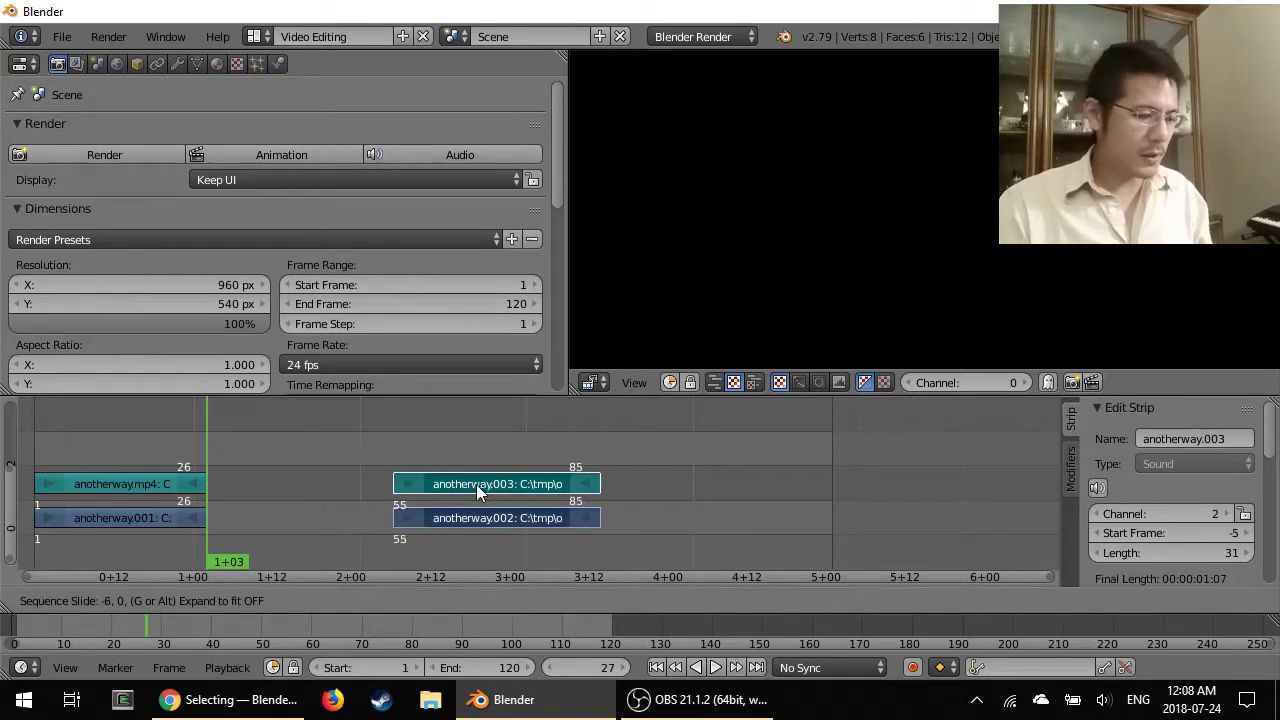
pyautogui.click(239, 482)
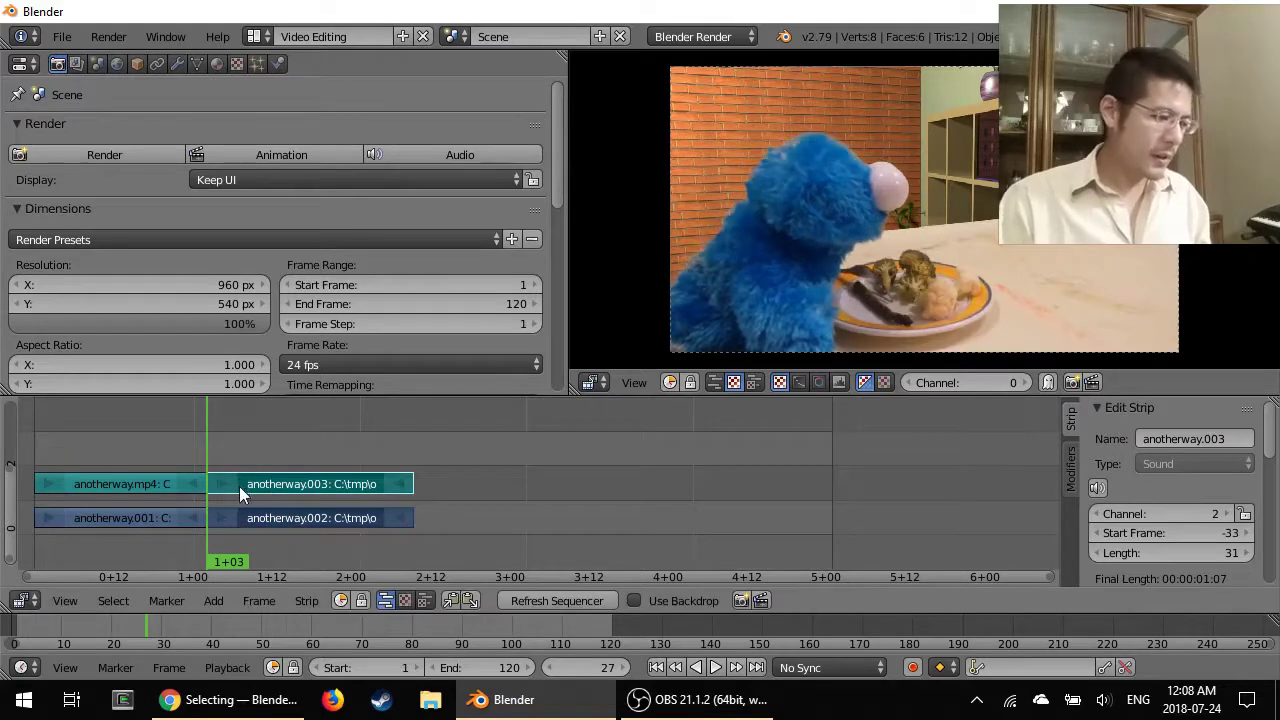